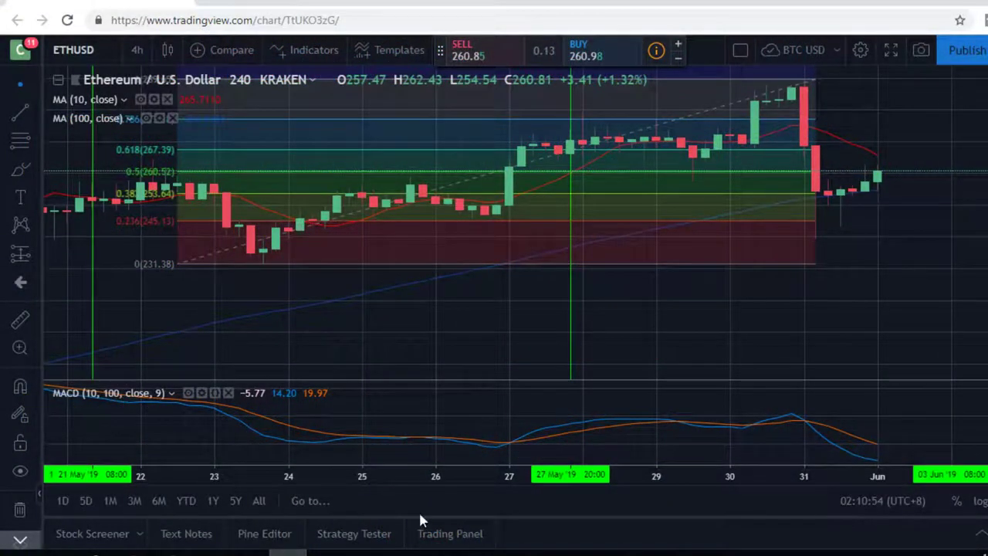
# - Cancel the stray symbol search, close the crypto wallet ad, and widen the chart to 8 May–3 June
pyautogui.write('w')
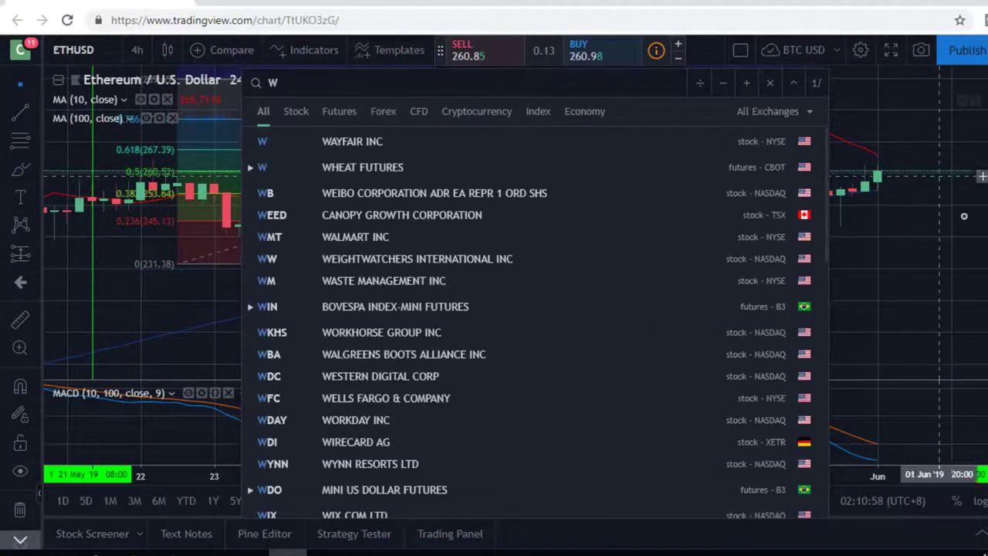
pyautogui.press('Escape')
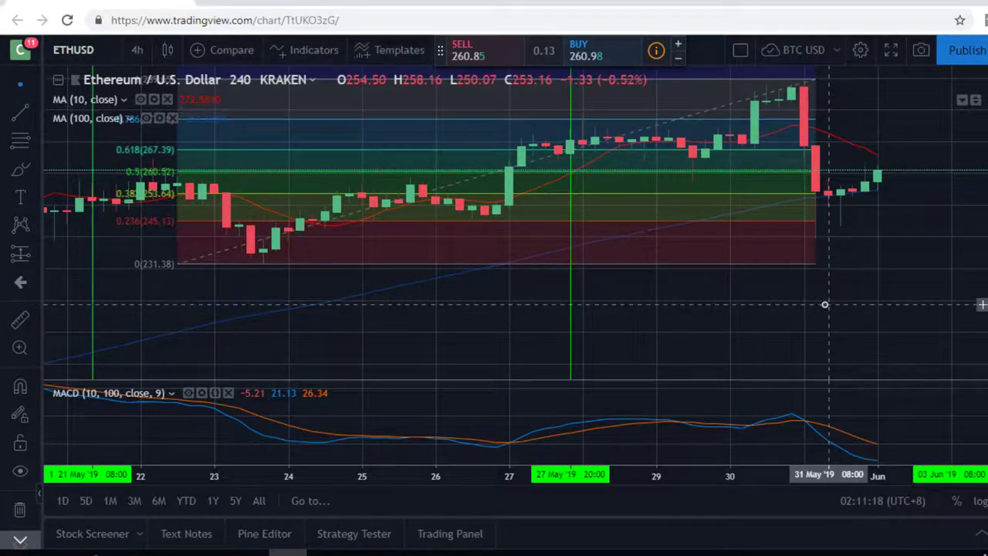
pyautogui.scroll(-1, 824, 287)
pyautogui.scroll(1, 824, 287)
pyautogui.scroll(-1, 824, 287)
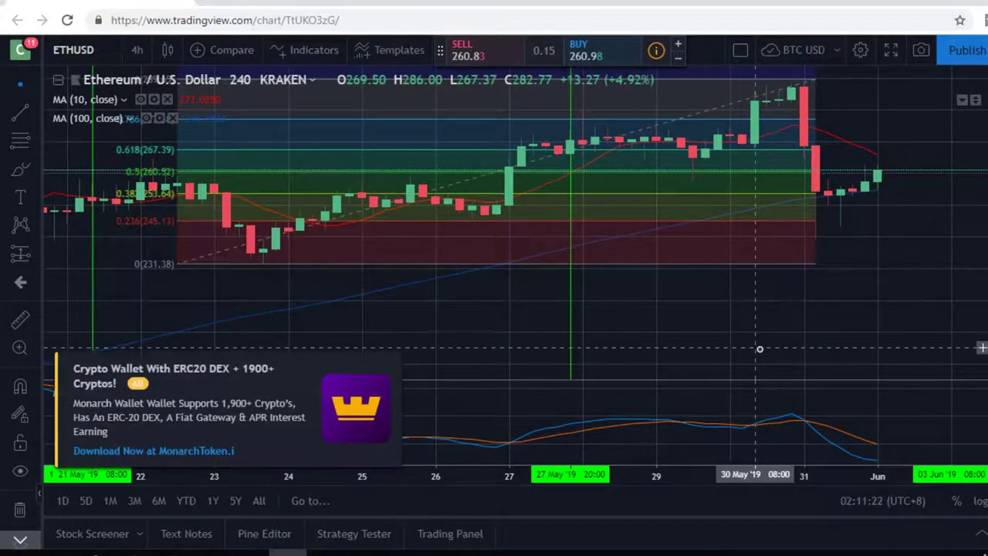
pyautogui.click(393, 366)
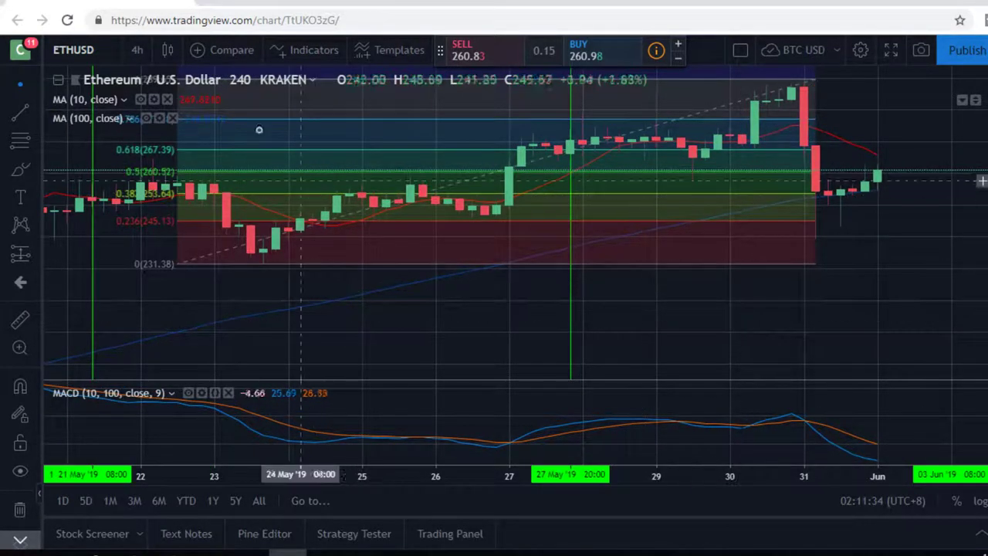
pyautogui.scroll(-5, 719, 291)
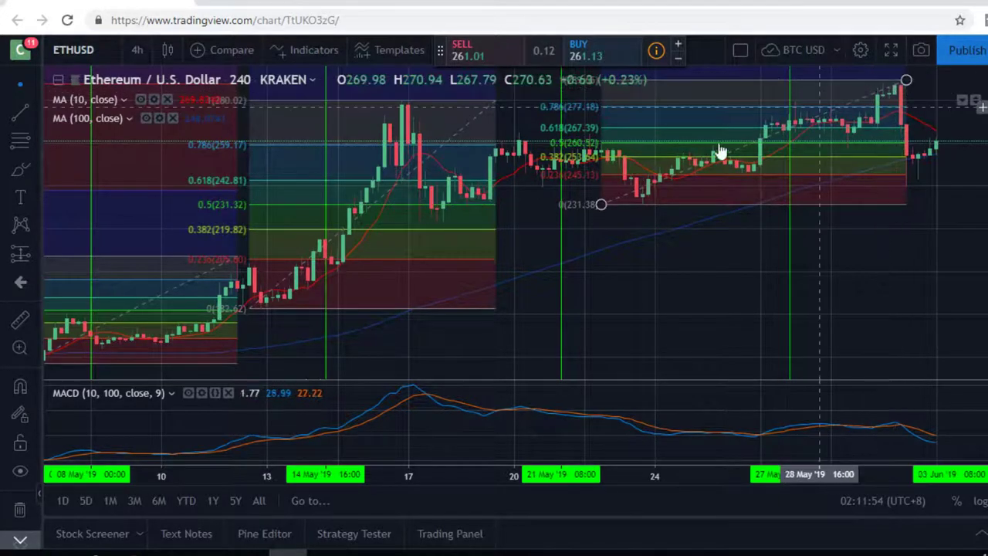
# - Zoom the ETH/USD chart in on the latest candles, roughly 27 May to 1 June
pyautogui.scroll(2, 671, 288)
pyautogui.scroll(3, 671, 288)
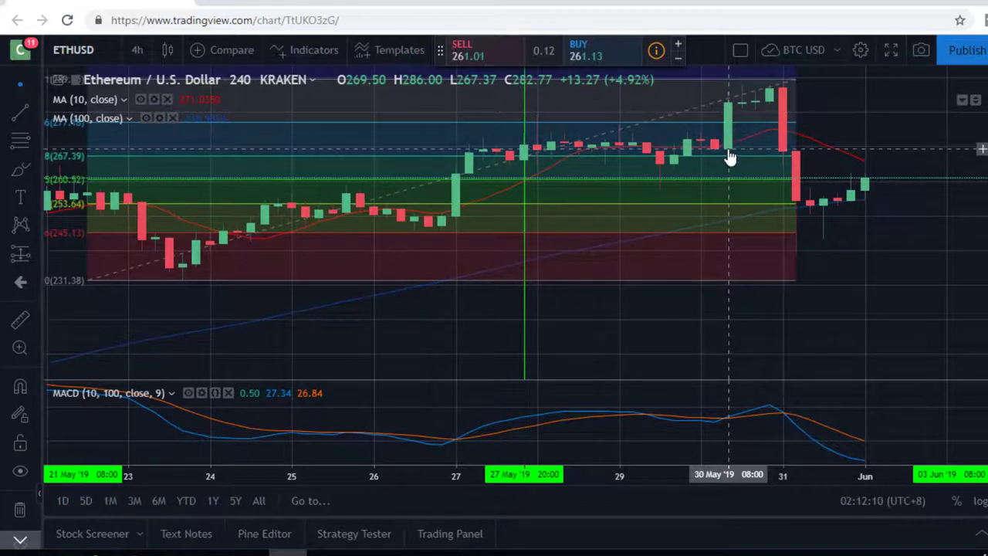
pyautogui.scroll(-1, 730, 159)
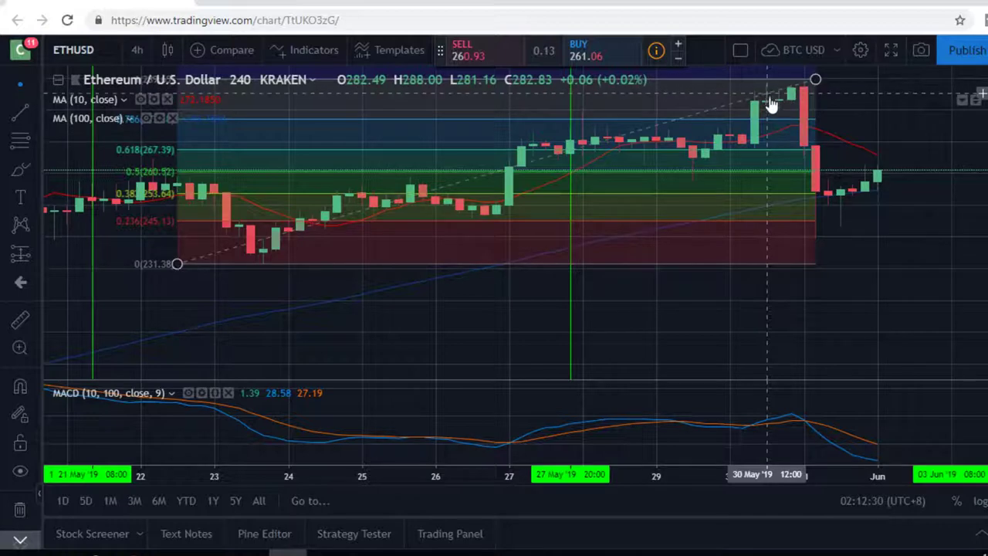
pyautogui.scroll(5, 772, 124)
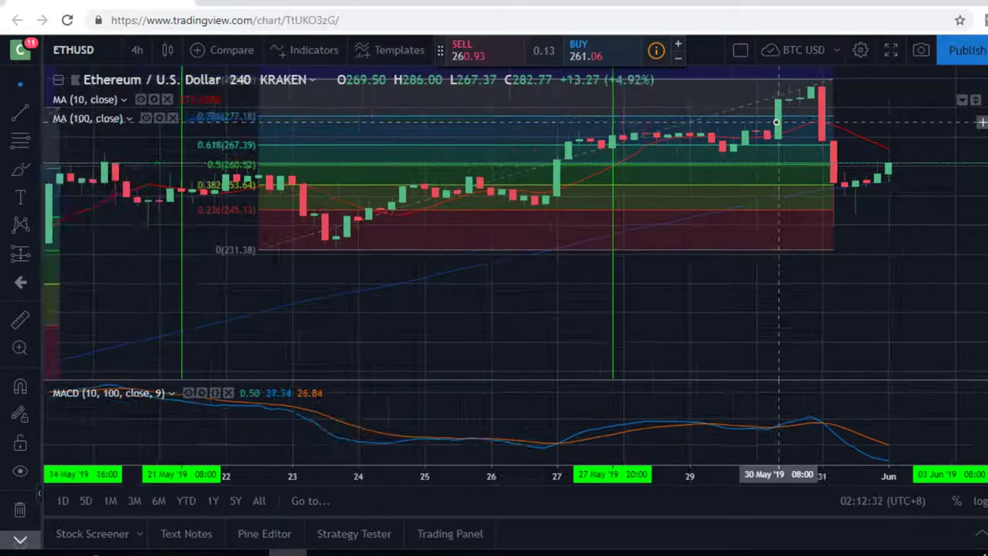
pyautogui.scroll(-1, 579, 167)
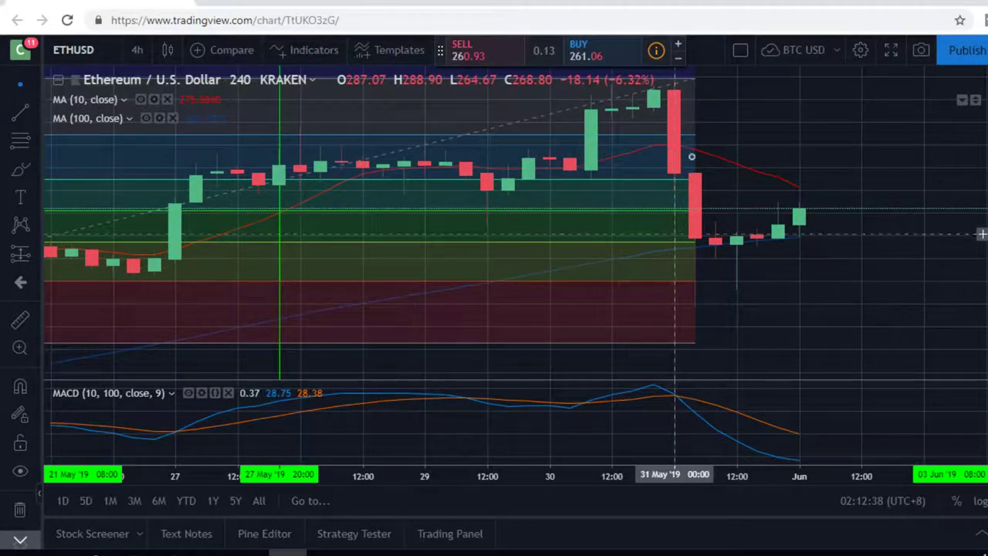
# - Pull the Fibonacci retracement's upper end back to the 30 May high and show candles from mid-May
pyautogui.moveTo(694, 79); pyautogui.dragTo(570, 81)
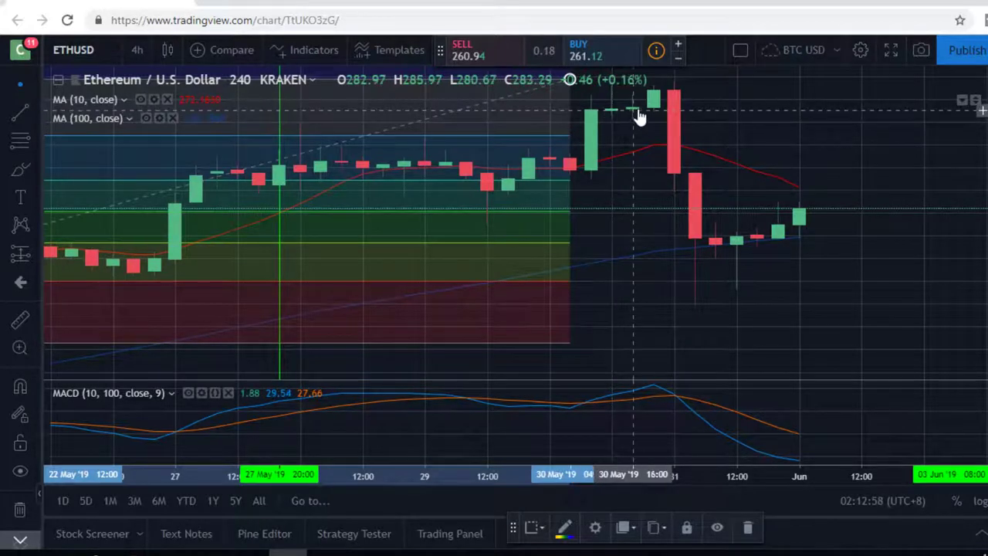
pyautogui.scroll(-2, 612, 120)
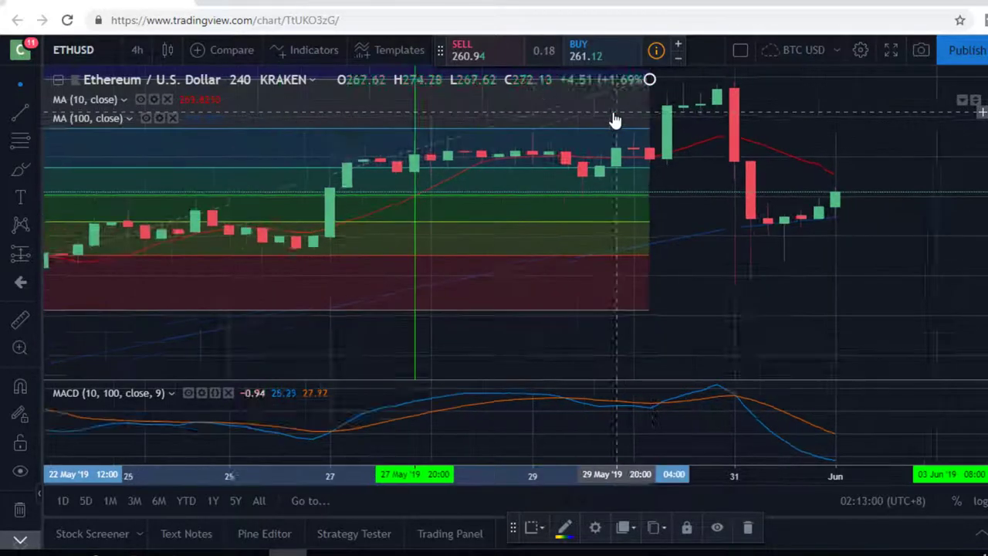
pyautogui.moveTo(613, 122); pyautogui.dragTo(681, 82)
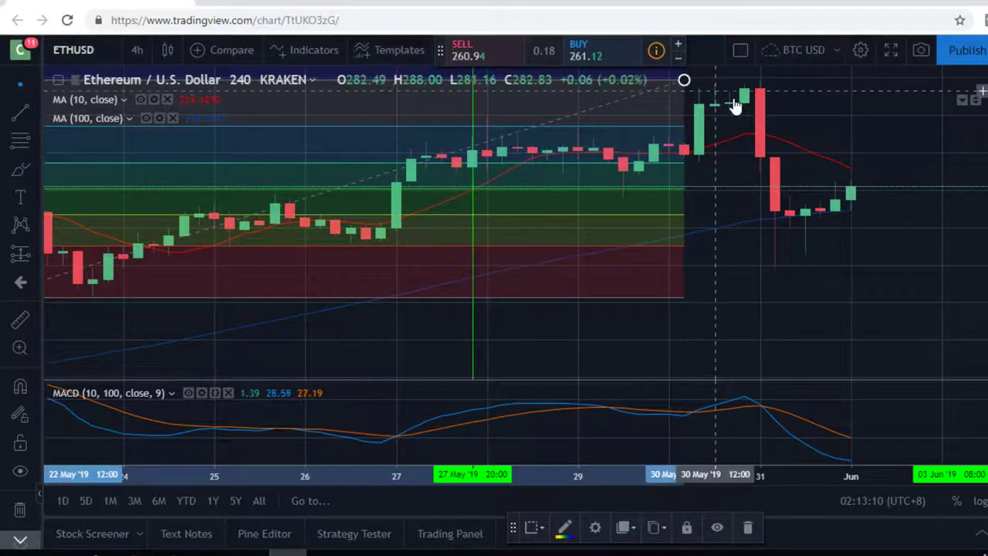
pyautogui.scroll(-3, 747, 103)
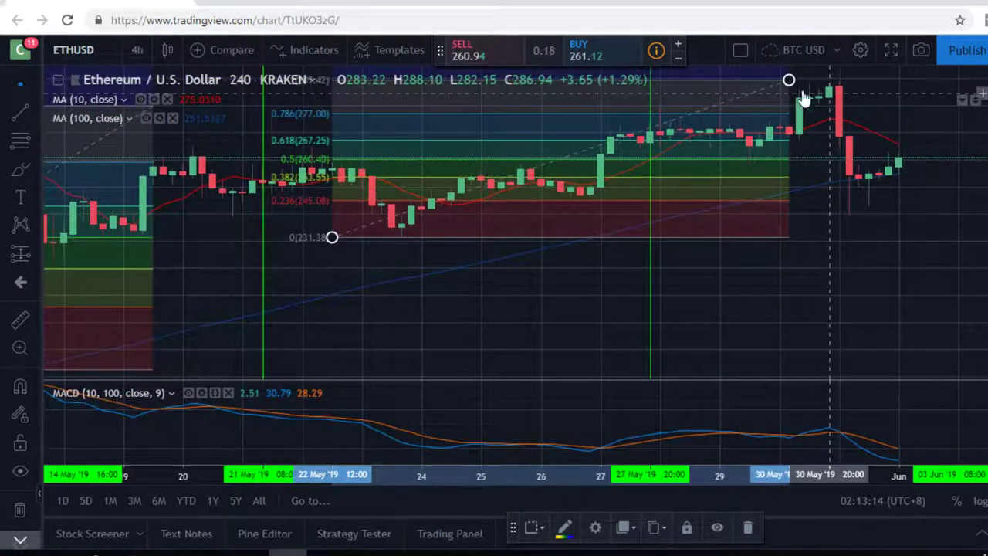
# - Stretch the retracement's top anchor to about 31 May 12:00, making 0.786 read 276.60
pyautogui.moveTo(788, 80); pyautogui.dragTo(878, 80)
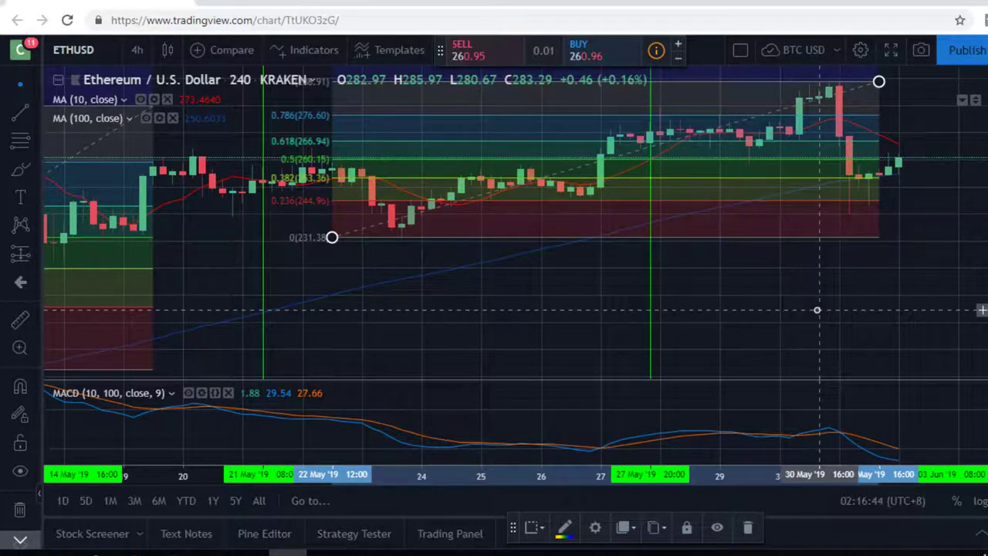
# - Close the crypto wallet ad and zoom the chart to the 22 May–early June candles
pyautogui.scroll(2, 817, 309)
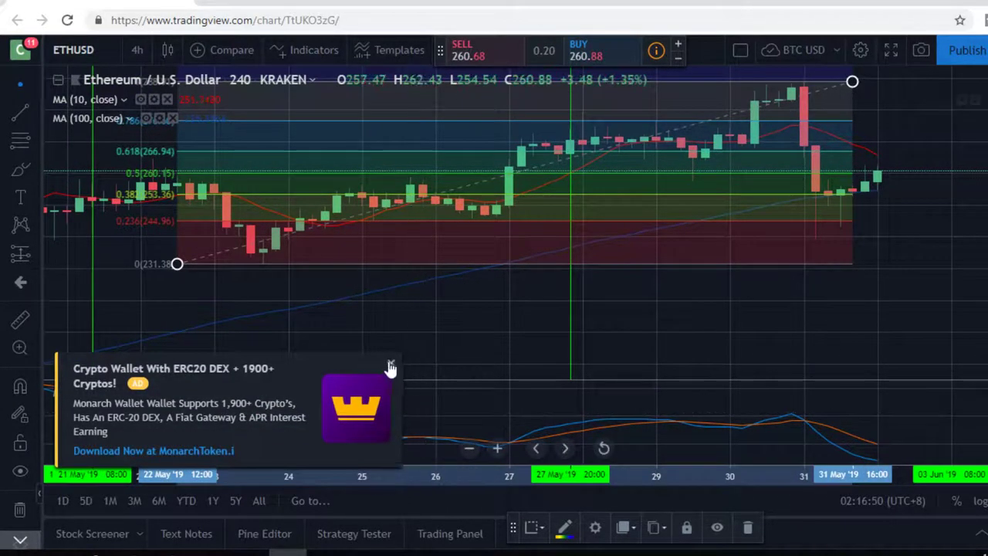
pyautogui.click(390, 364)
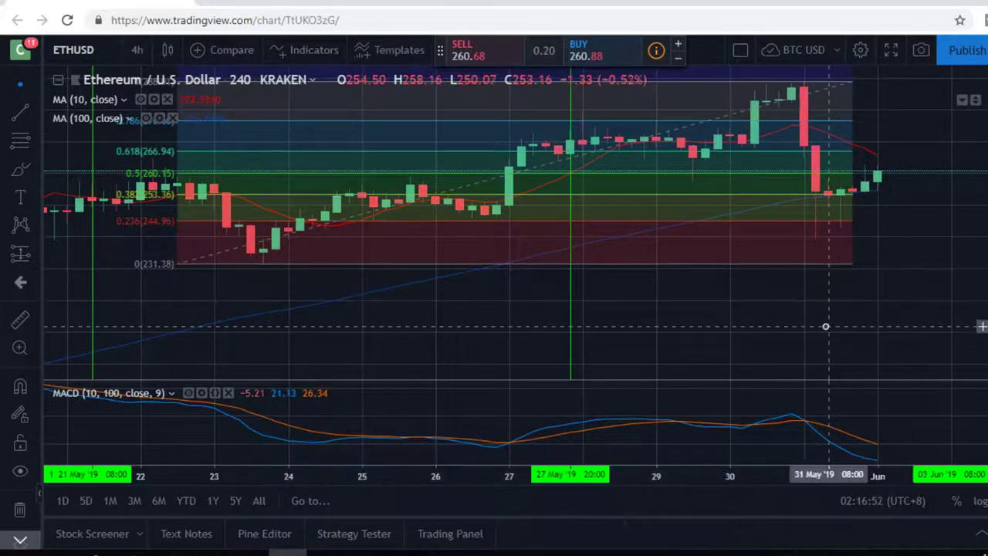
pyautogui.scroll(2, 825, 327)
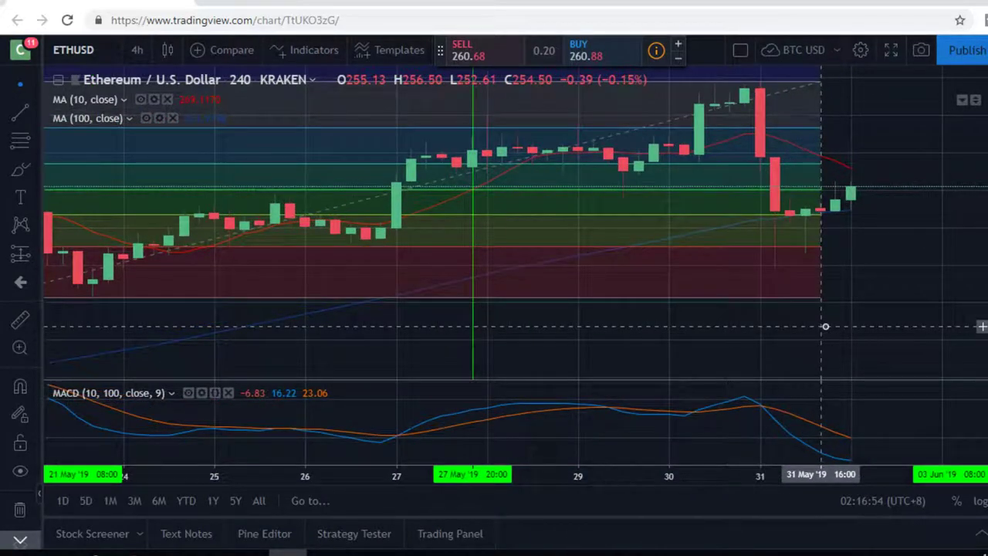
pyautogui.scroll(-2, 825, 326)
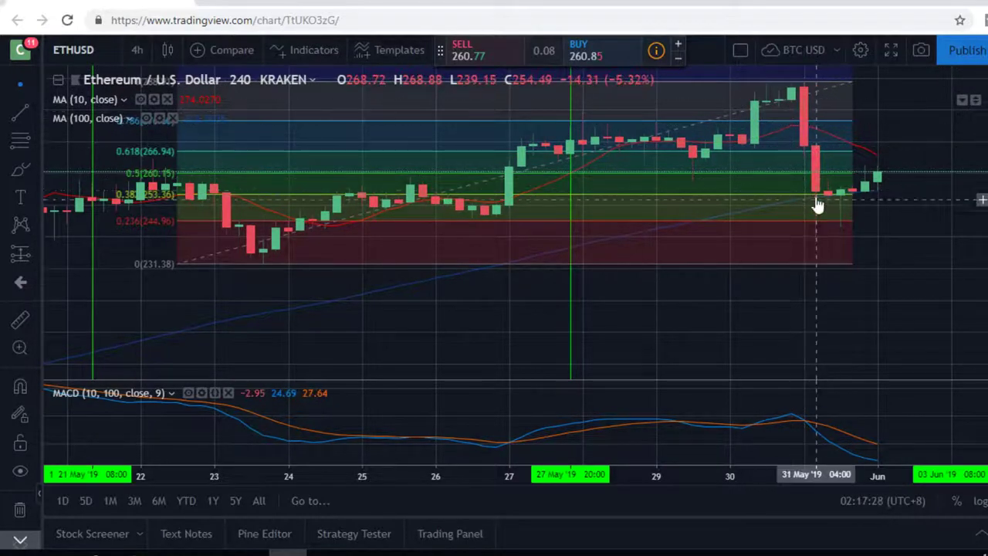
# - Zoom out until mid-May candles show alongside the Fibonacci levels, e.g. 0.5 at 260.15
pyautogui.scroll(-2, 803, 293)
pyautogui.scroll(1, 803, 293)
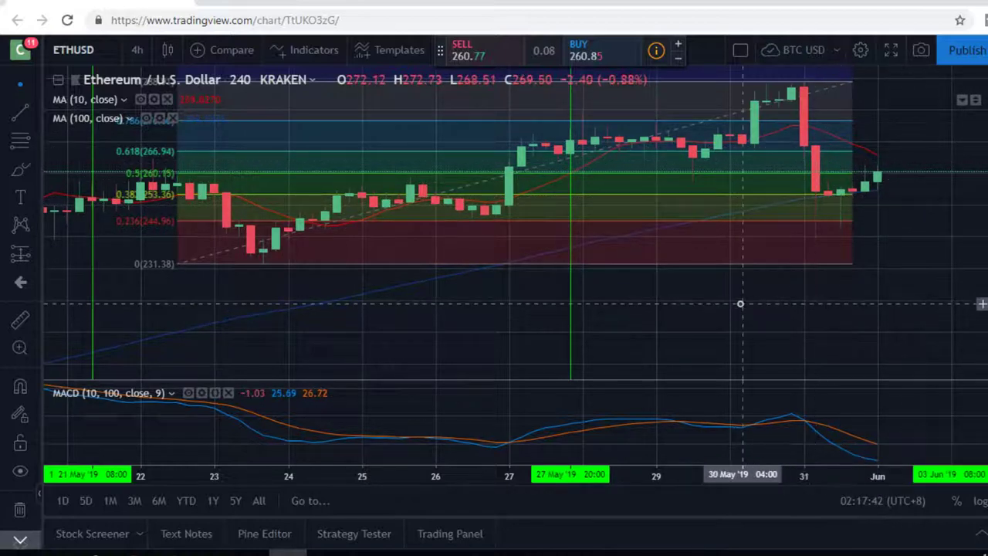
pyautogui.scroll(-2, 743, 309)
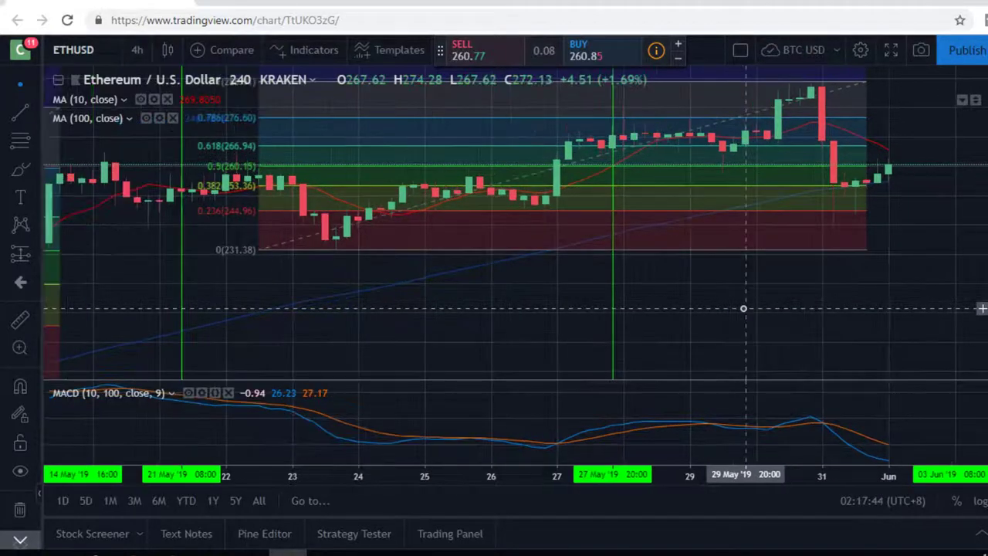
pyautogui.scroll(-3, 740, 326)
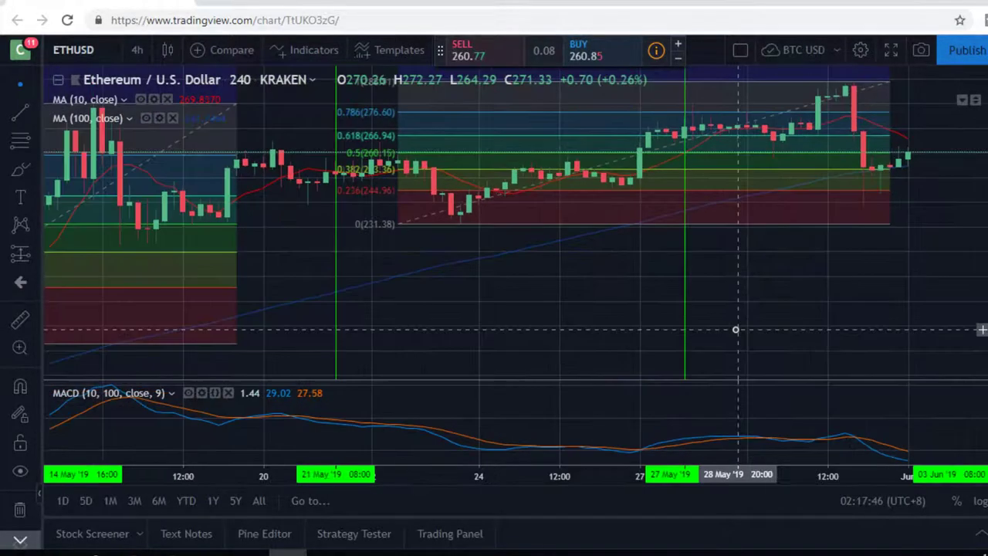
pyautogui.scroll(2, 789, 309)
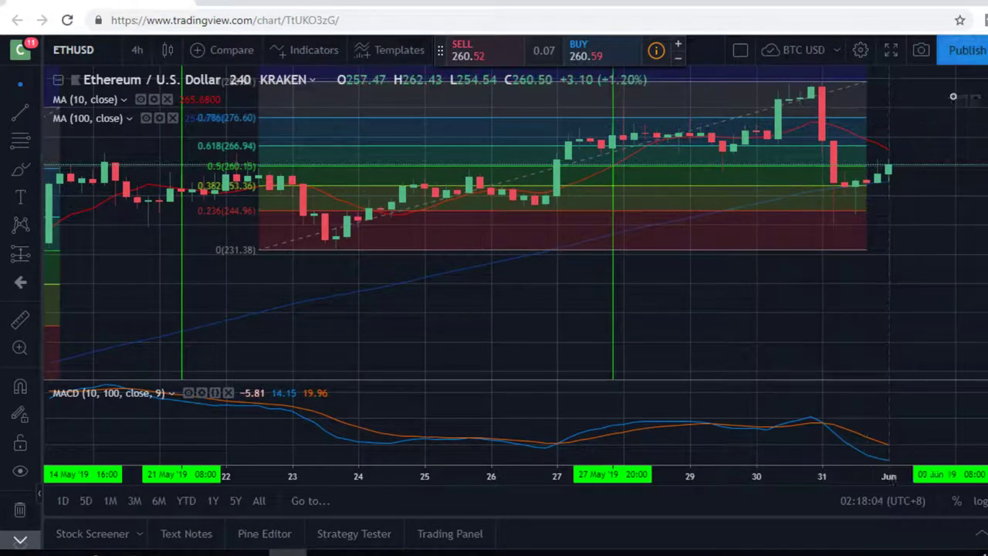
# - Zoom back in to the 22 May–early June candles, around the 0.382 and 0.5 levels
pyautogui.scroll(3, 896, 252)
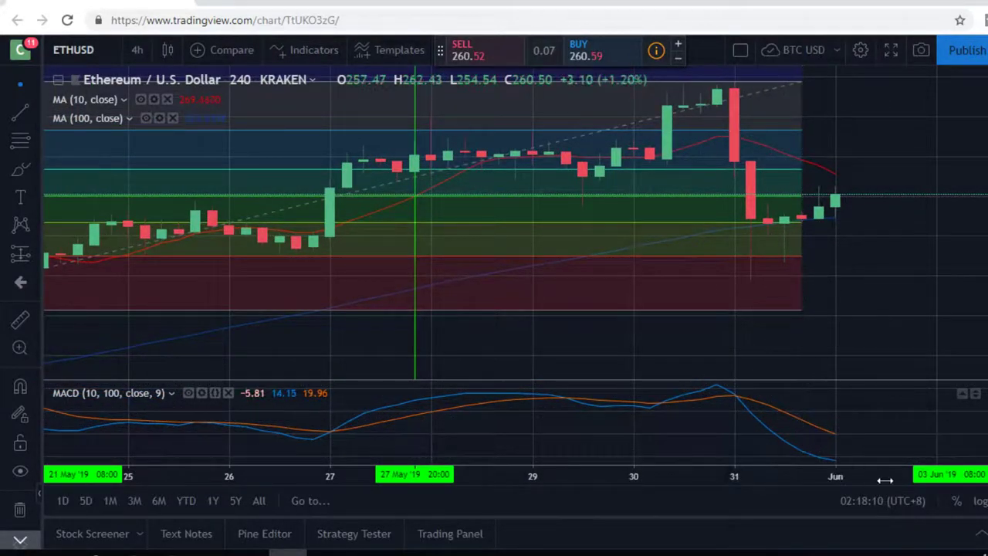
pyautogui.scroll(-3, 887, 441)
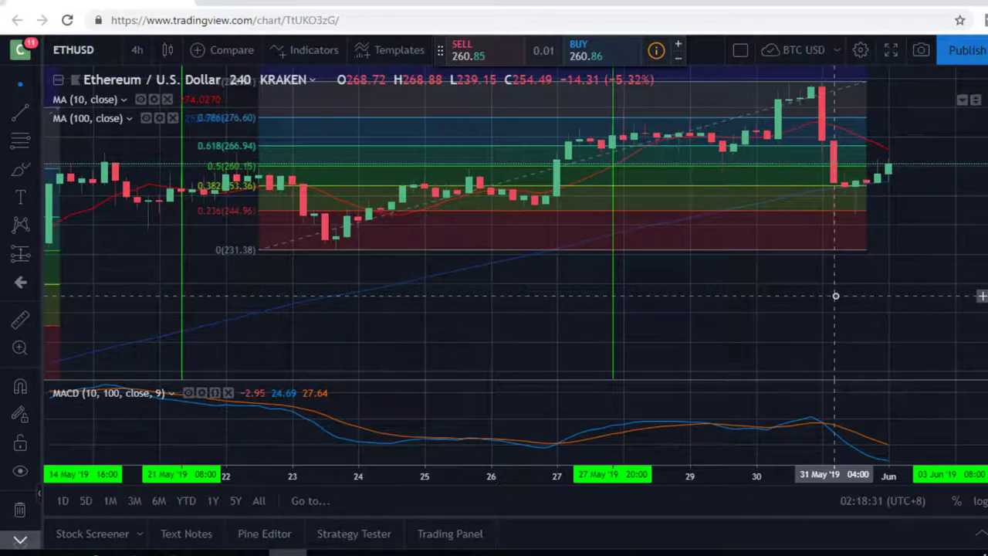
pyautogui.scroll(1, 835, 295)
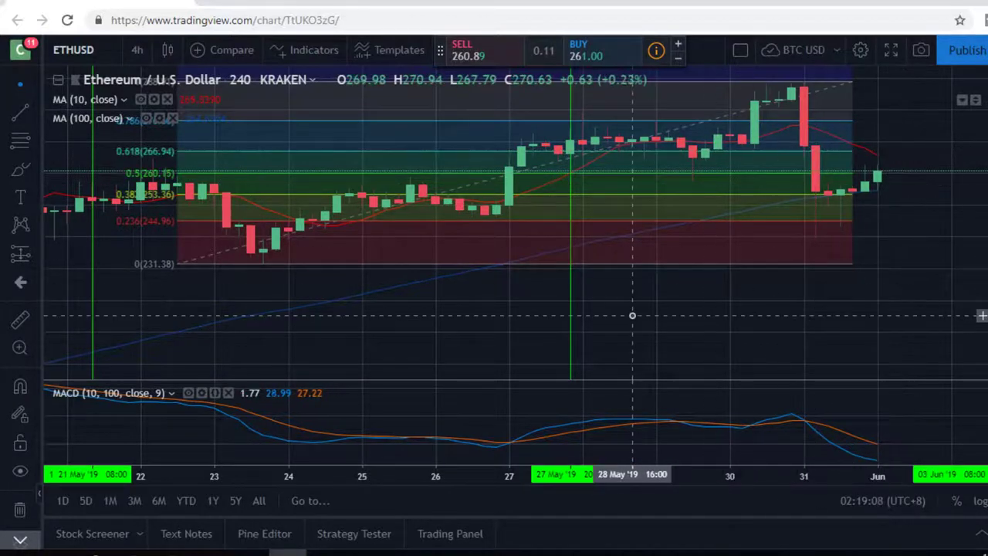
pyautogui.scroll(-2, 664, 308)
pyautogui.scroll(1, 632, 315)
pyautogui.scroll(1, 632, 316)
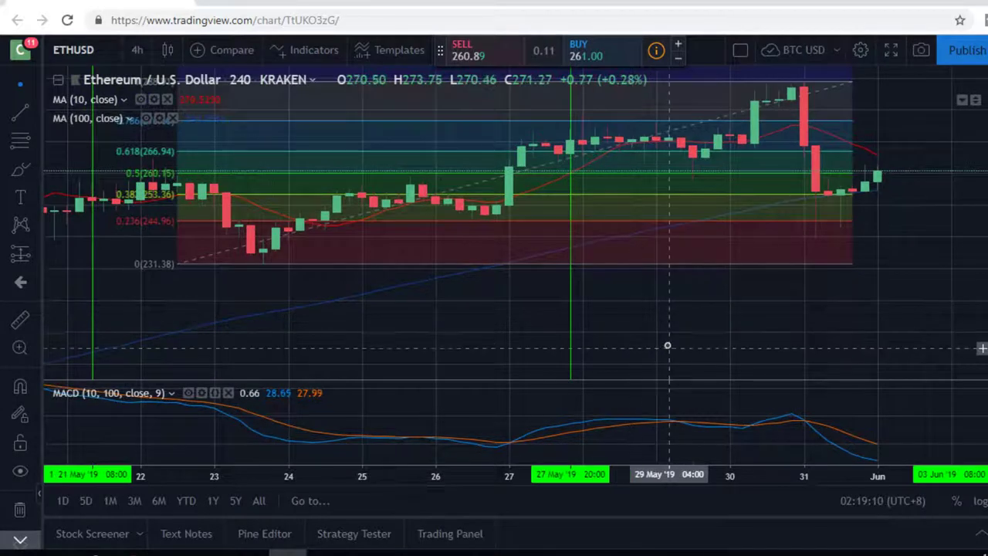